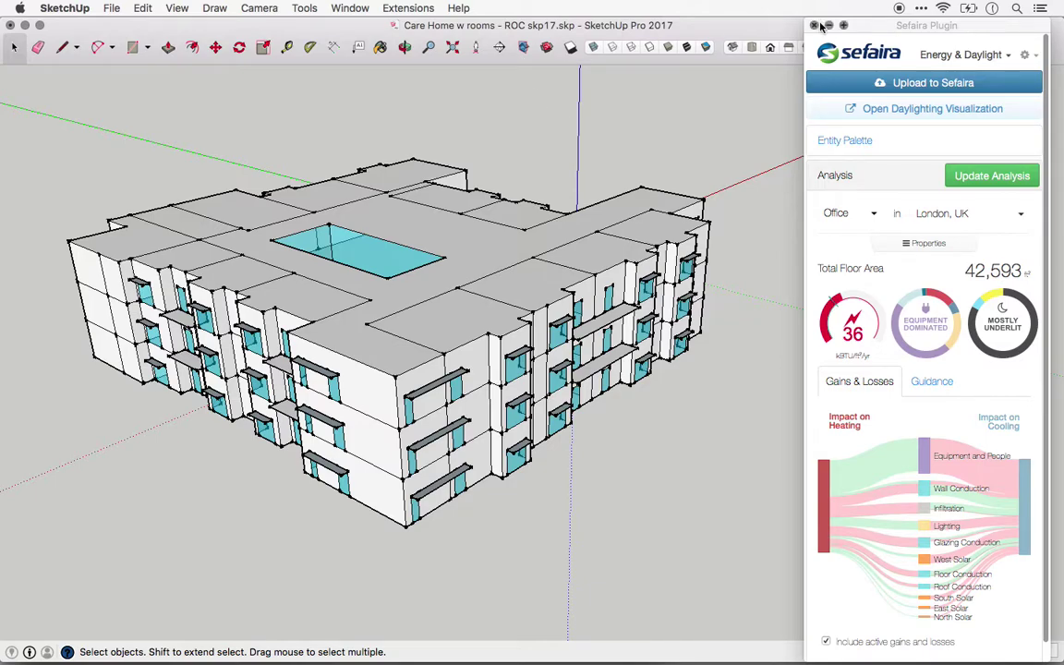
Move the Sefaira plugin panel about 20 px left over the SketchUp model window
drag(878, 30, 857, 33)
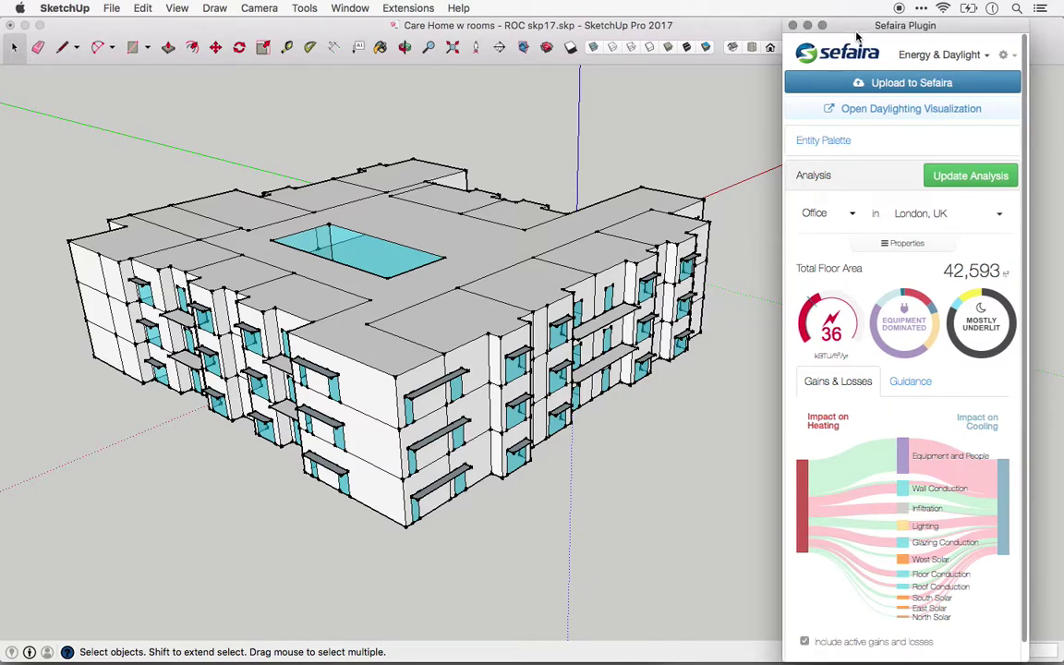
Expand the model properties to check the HVAC type and the London, UK location field
click(906, 246)
mouse_move(995, 271)
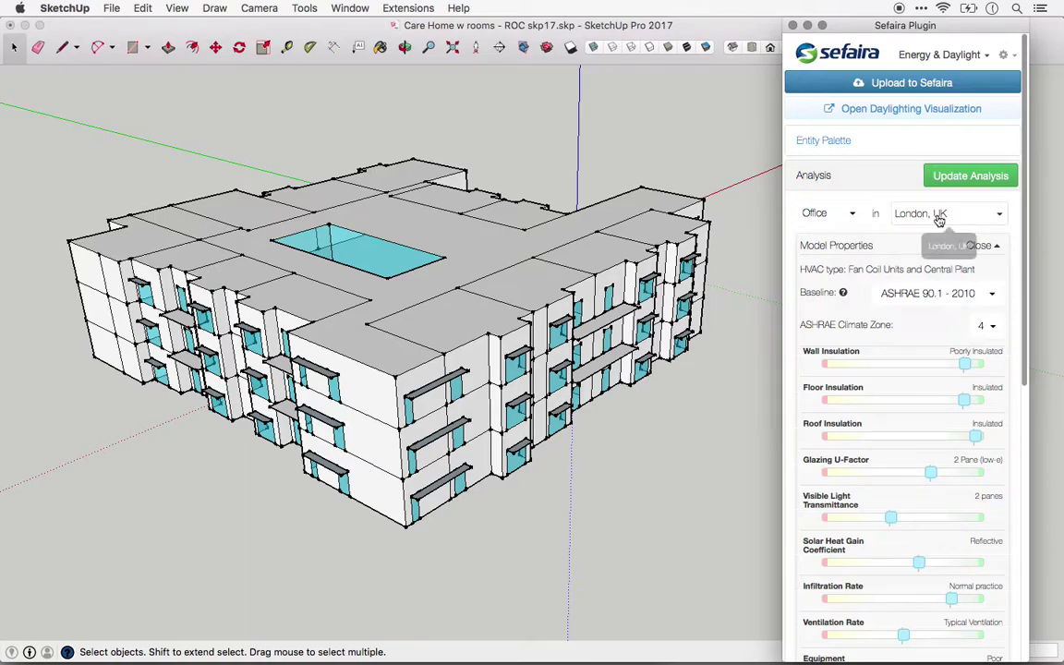
mouse_move(869, 277)
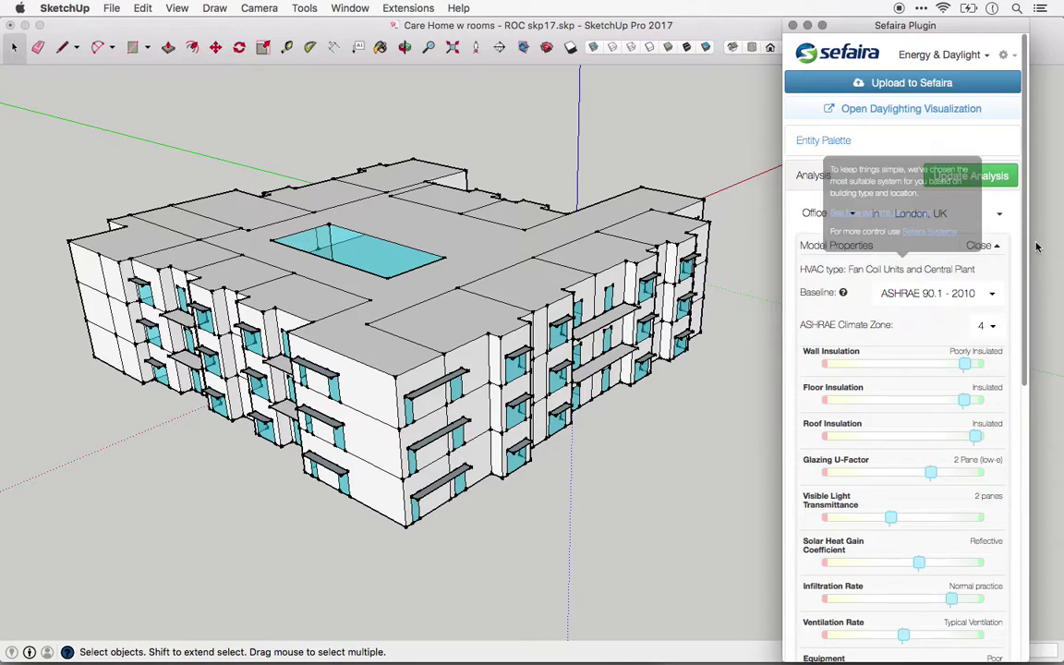
Enter 'New York, ny' as the project location in place of London, UK
click(926, 214)
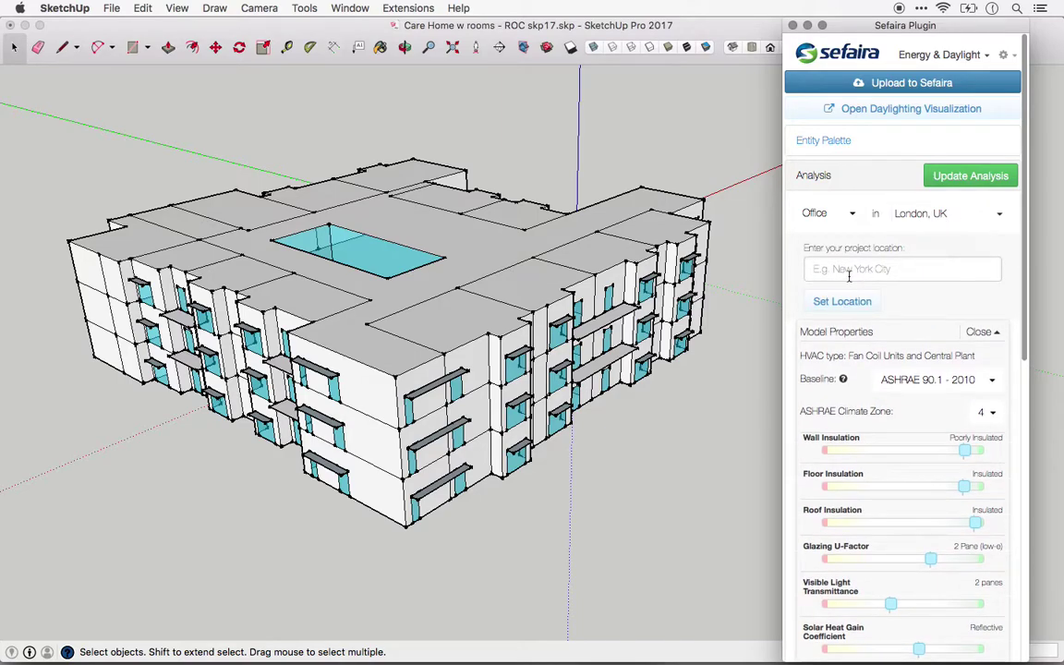
text(New York, ny)
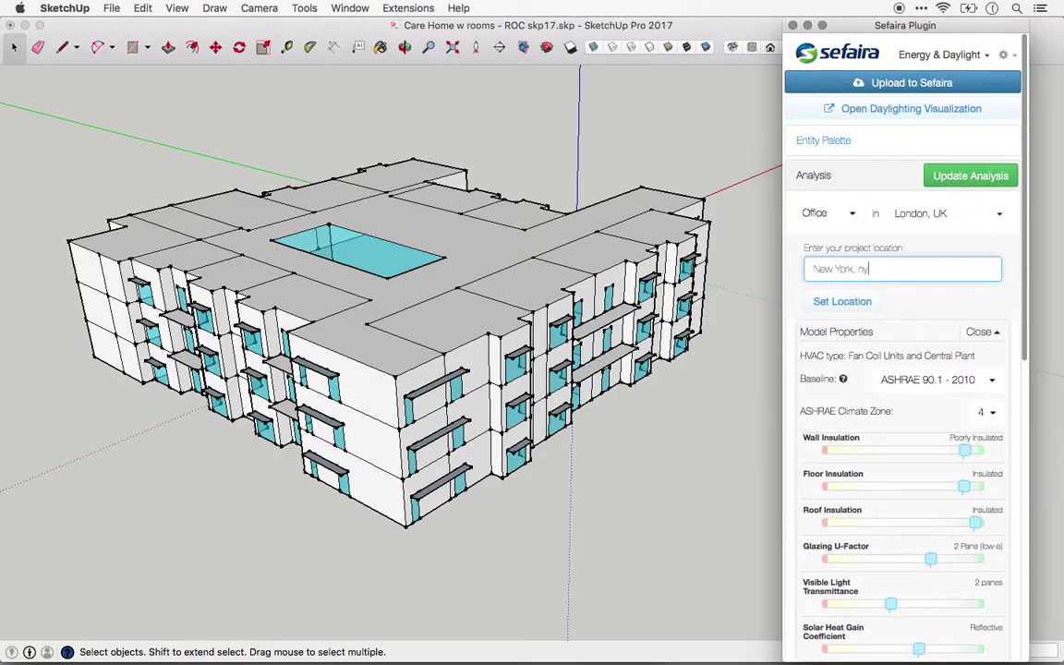
key(Return)
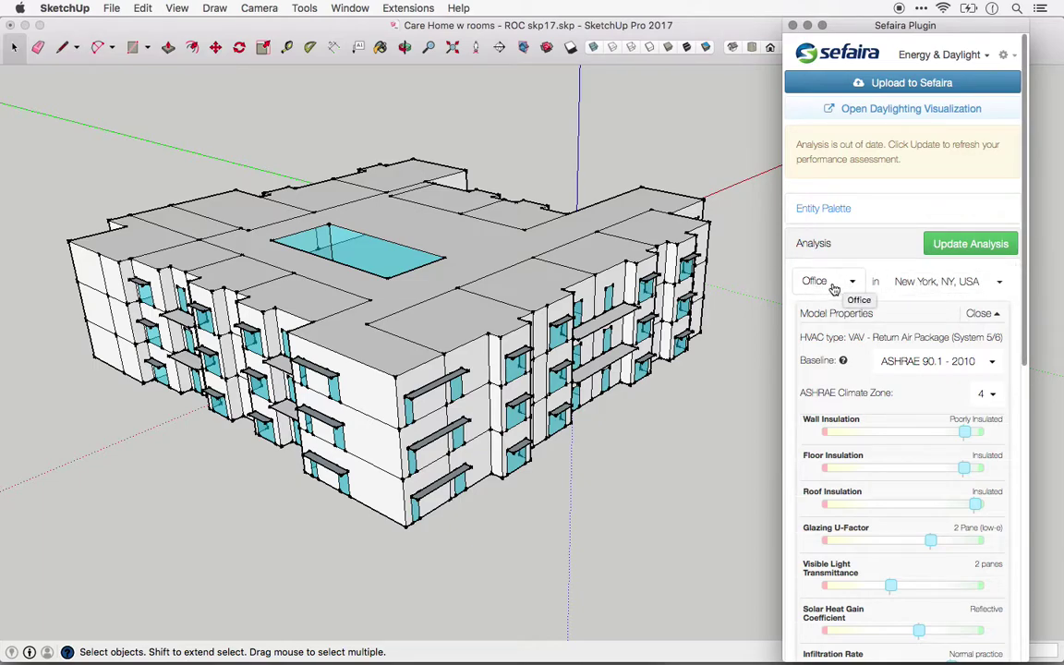
Pick Healthcare from the building-type list instead of Office
click(844, 285)
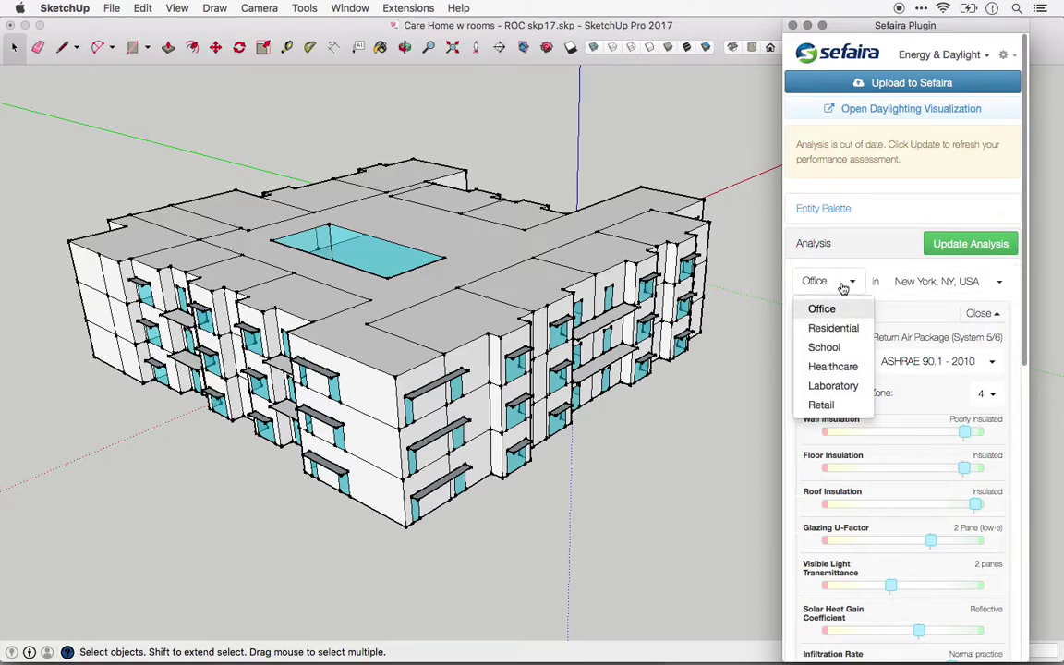
click(833, 367)
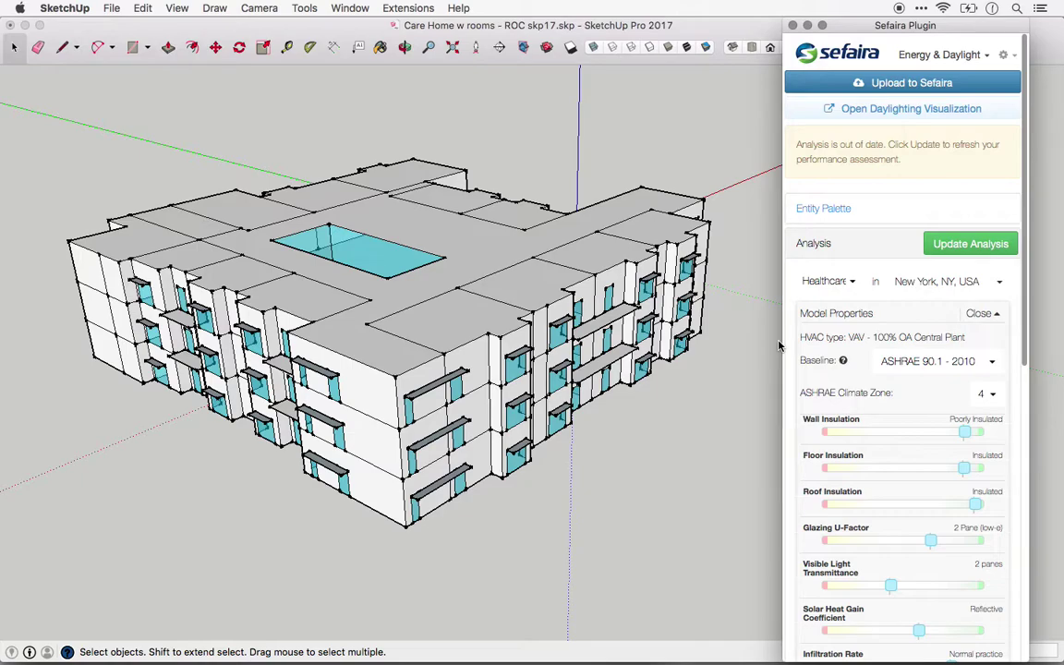
mouse_move(909, 338)
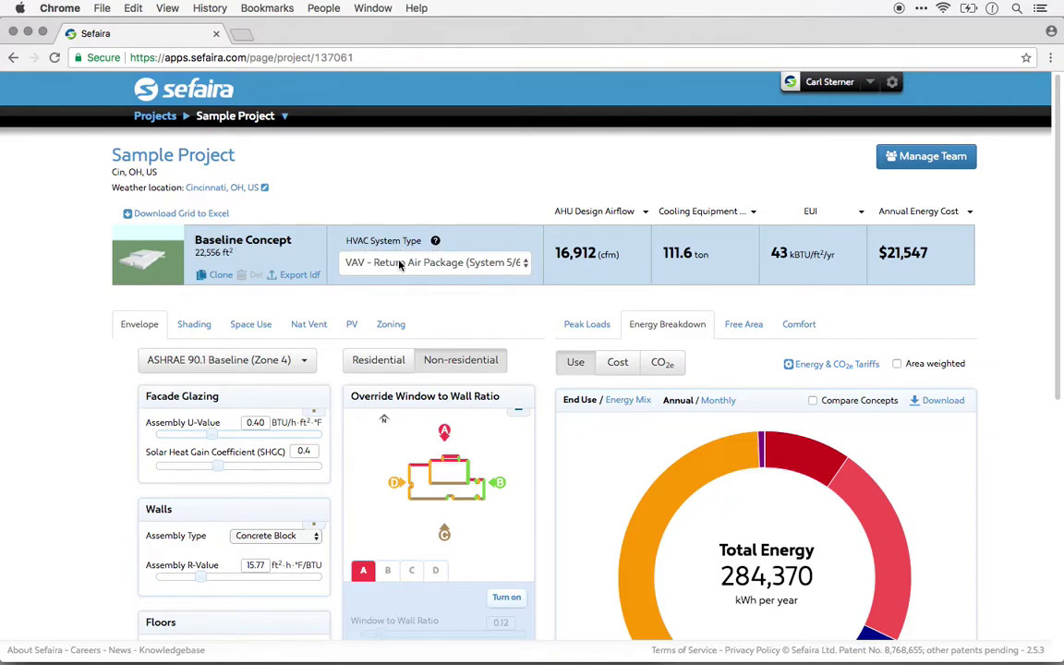
Review the Baseline Concept's HVAC System Type list, leaving VAV - Return Air Package (System 5/6) selected
click(507, 263)
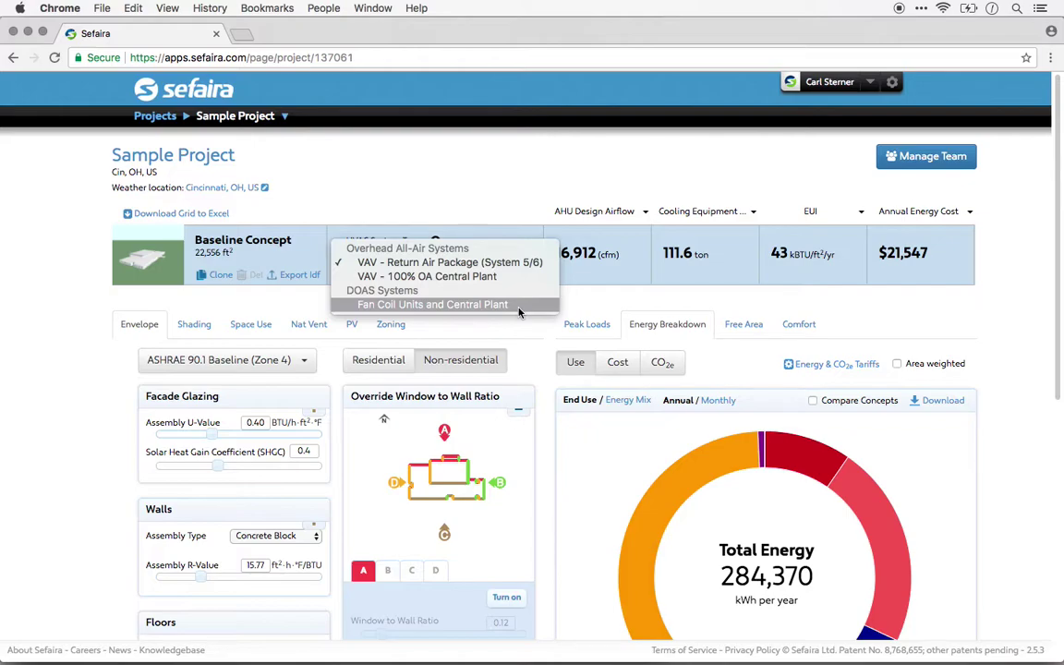
click(459, 209)
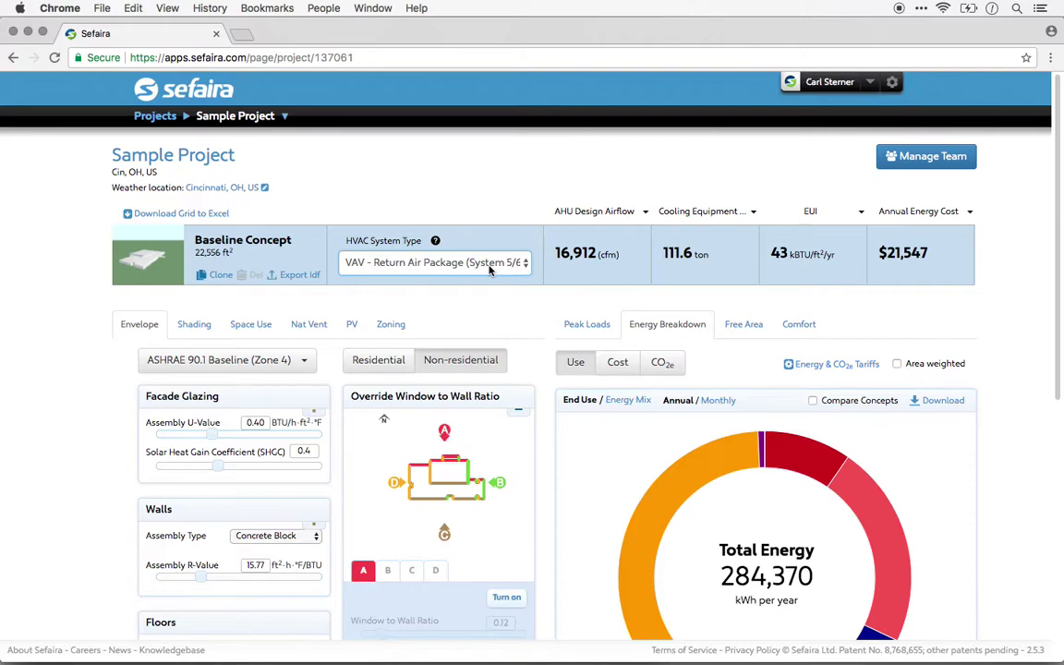
After checking the HVAC help note, clone the Baseline Concept and select the clone
click(436, 242)
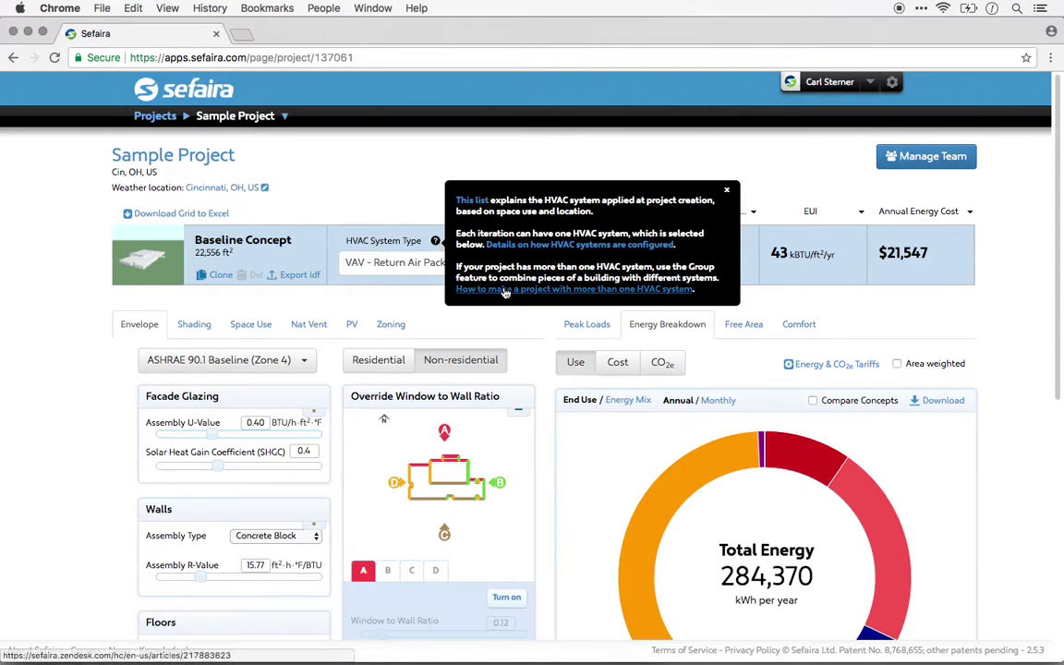
click(430, 211)
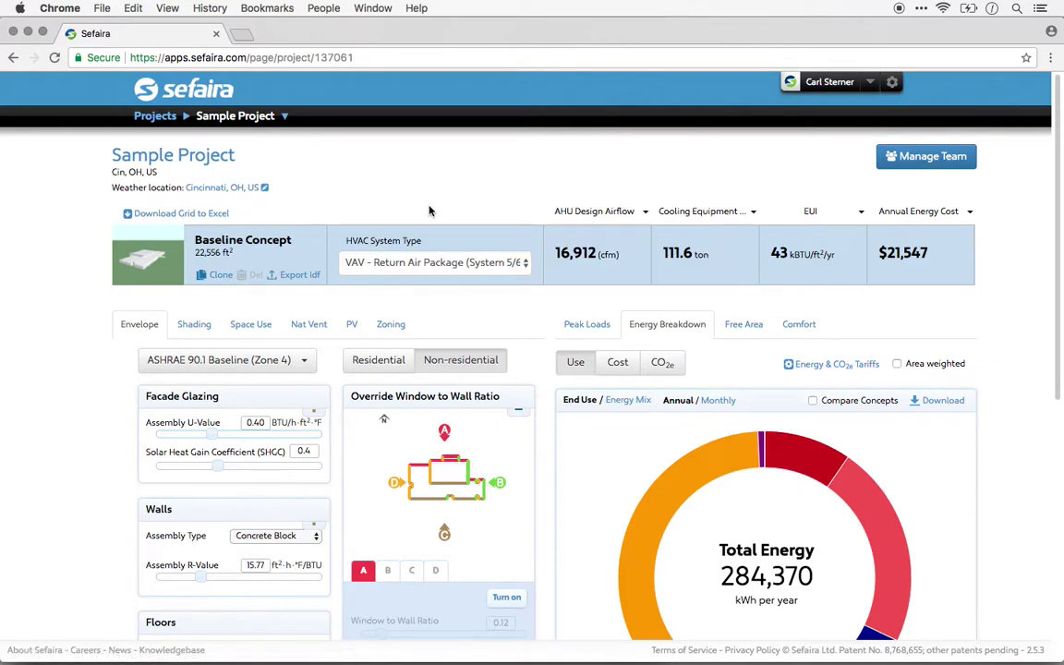
click(218, 276)
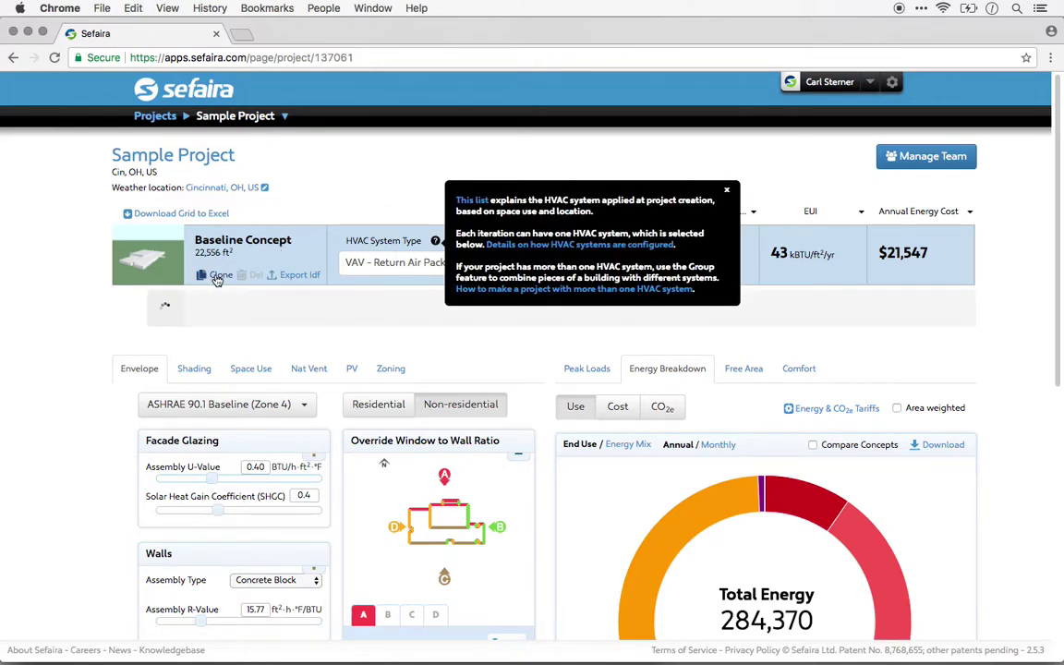
click(463, 320)
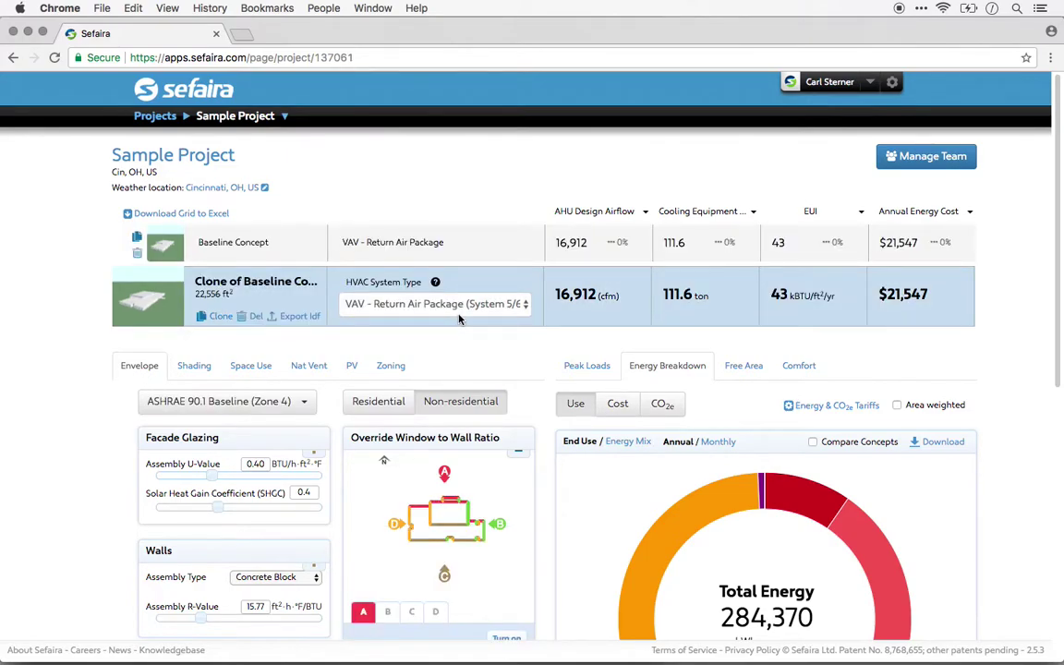
Set the clone's HVAC to Fan Coil Units and Central Plant and update its results
click(459, 305)
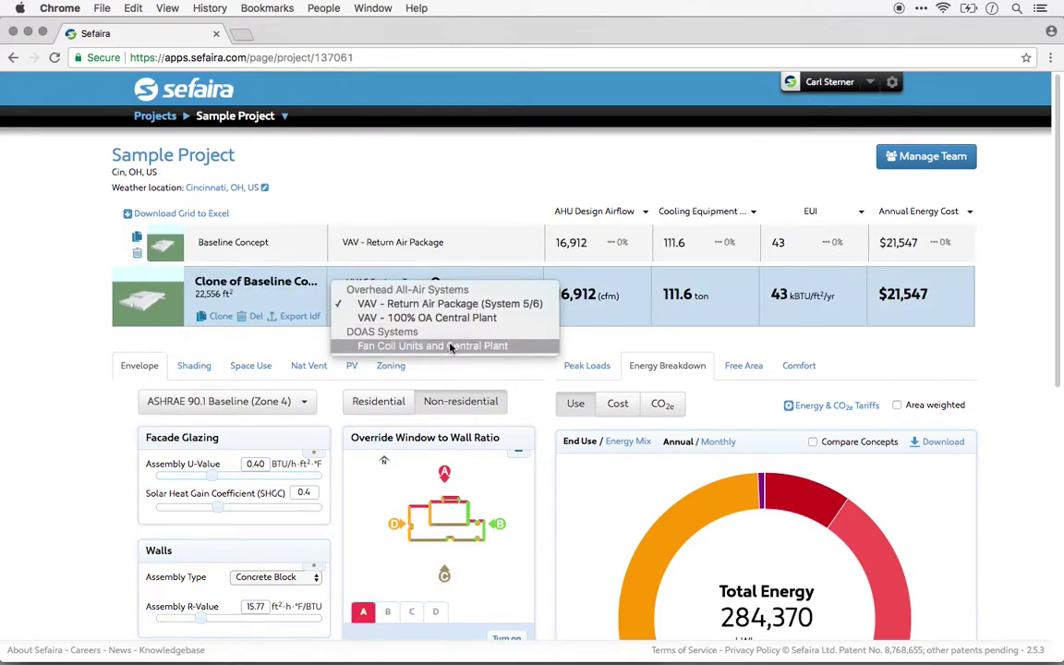
key(Escape)
key(f)
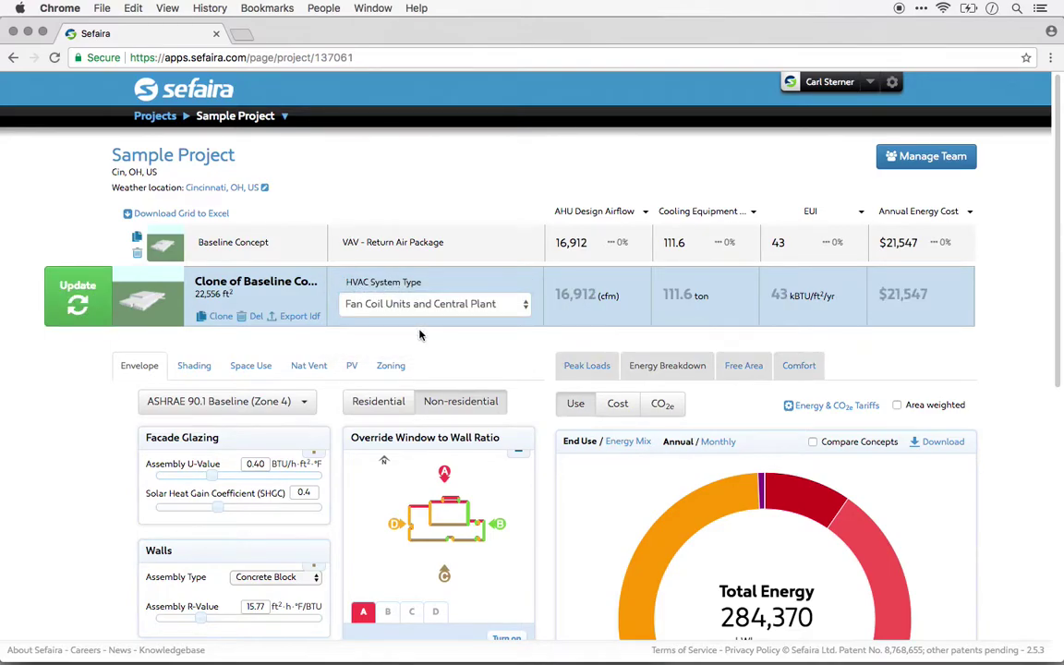
click(91, 290)
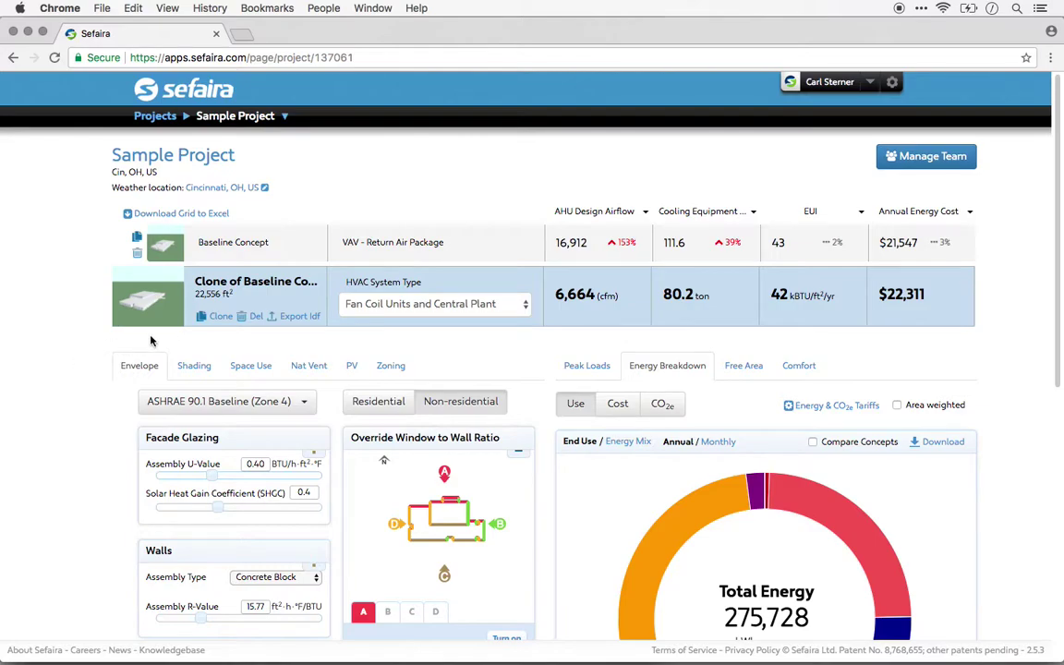
View the clone's Space Use and Zoning tabs, scrolling through the perimeter and core floor plan
click(255, 367)
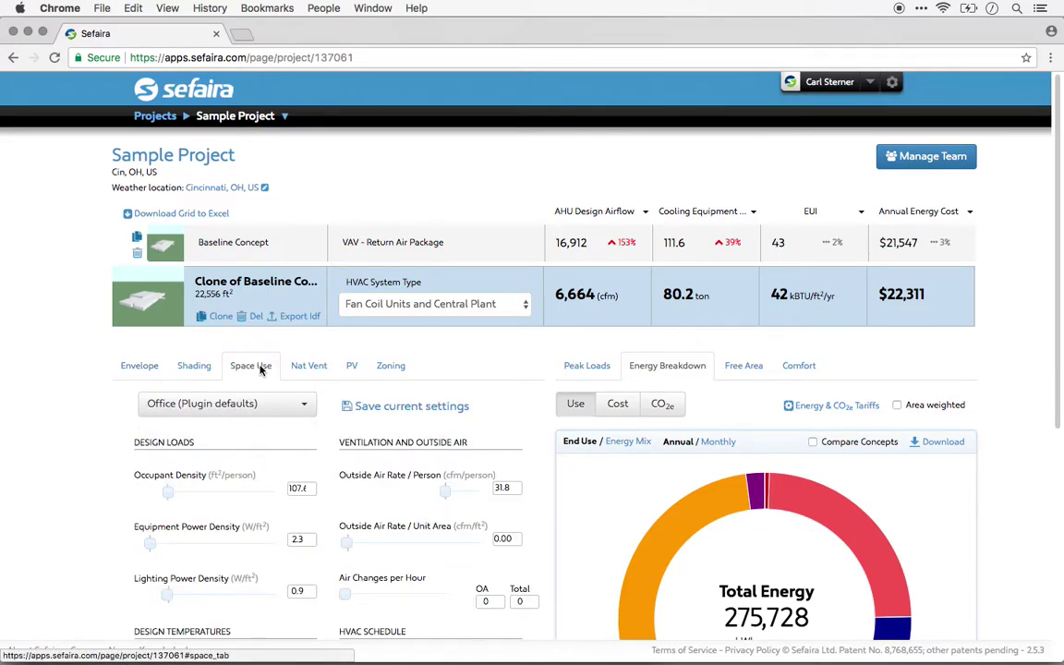
click(396, 370)
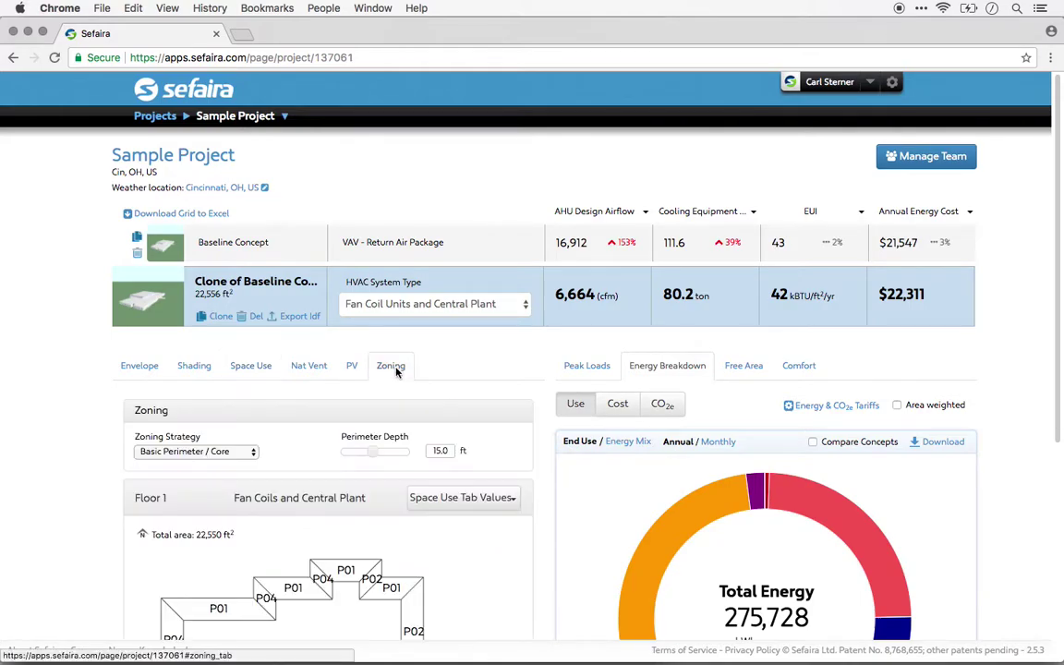
scroll(83, 364, down, 2)
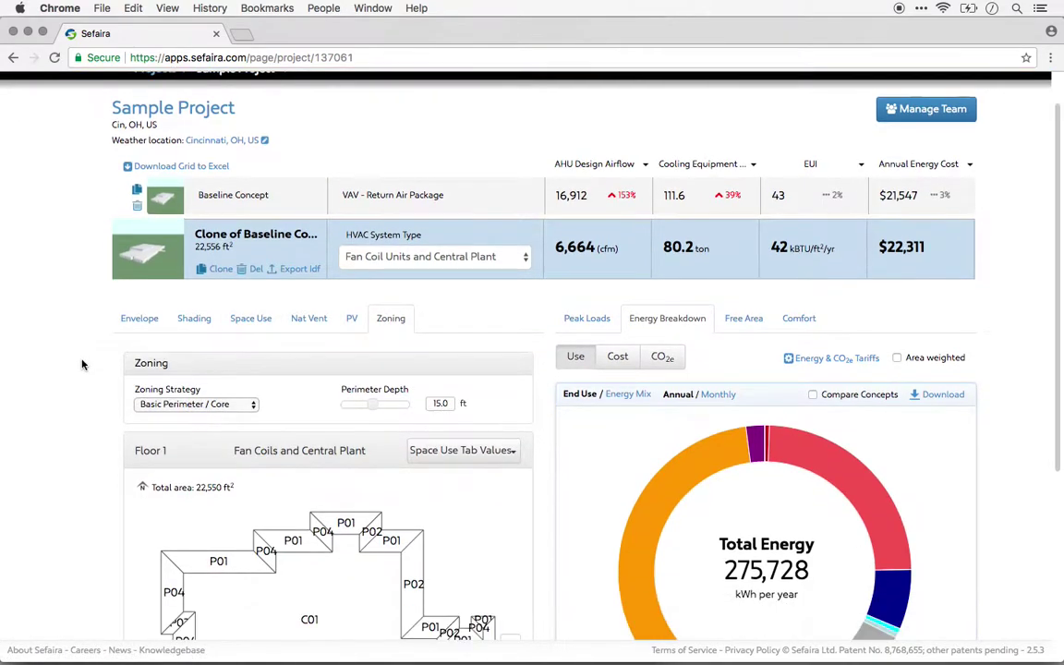
scroll(81, 364, down, 3)
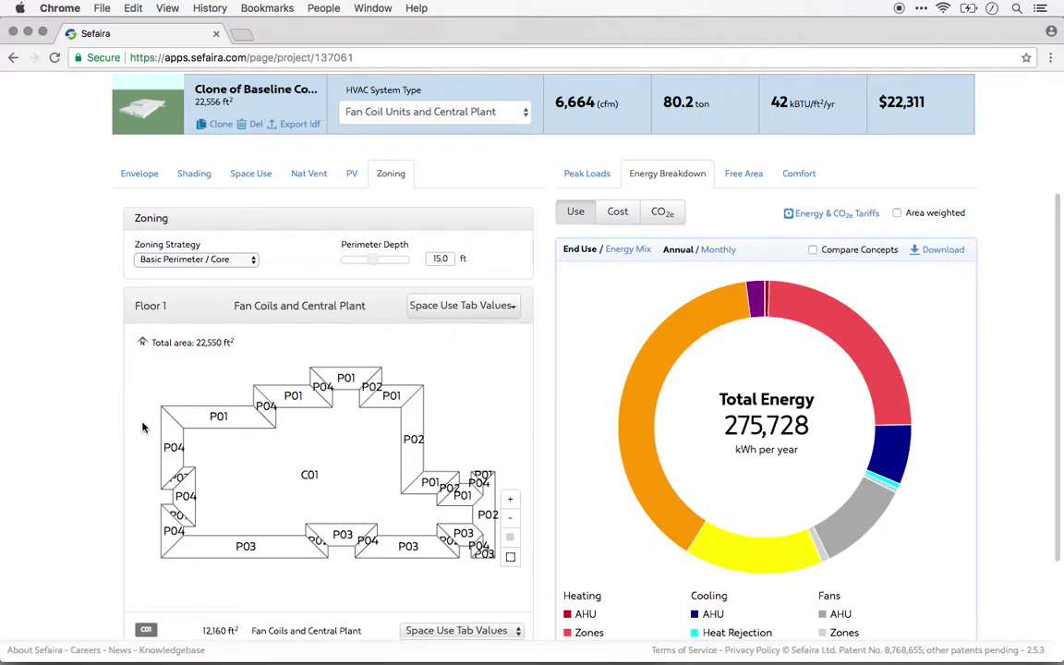
scroll(143, 427, up, 3)
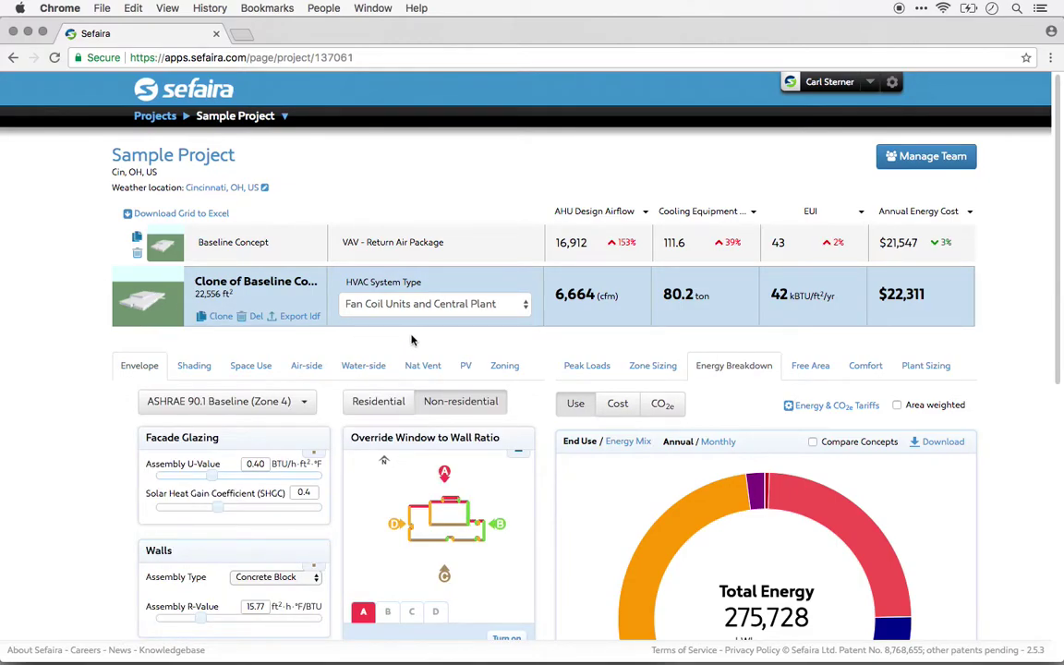
Expand the clone's HVAC System Type dropdown to list every available system
click(483, 309)
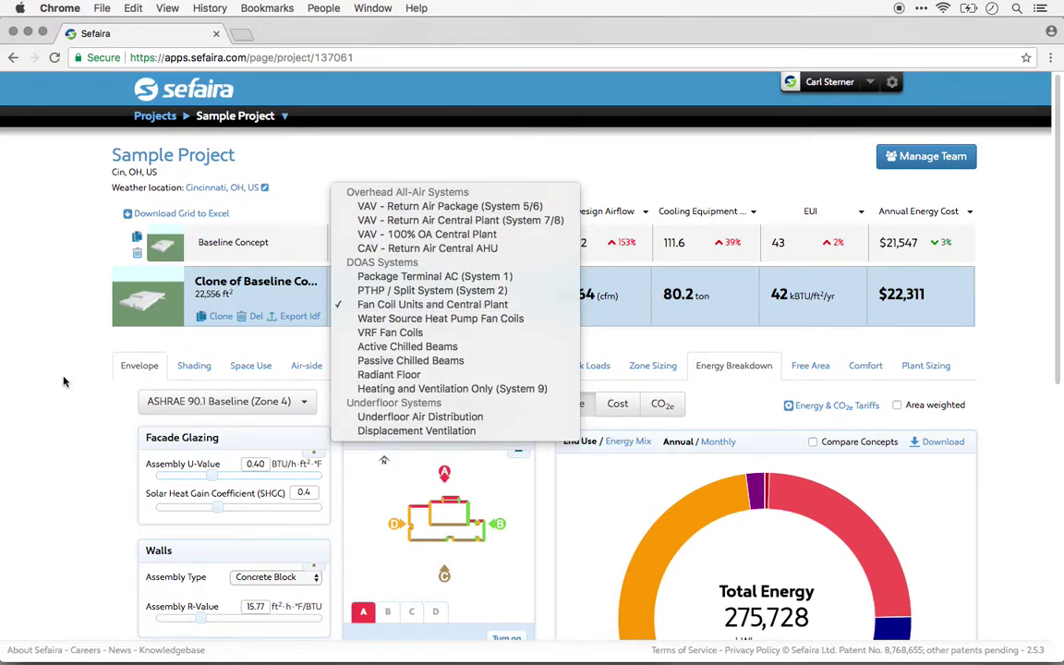
Keep Fan Coil Units selected and review the clone's Air-side and Water-side settings
click(74, 340)
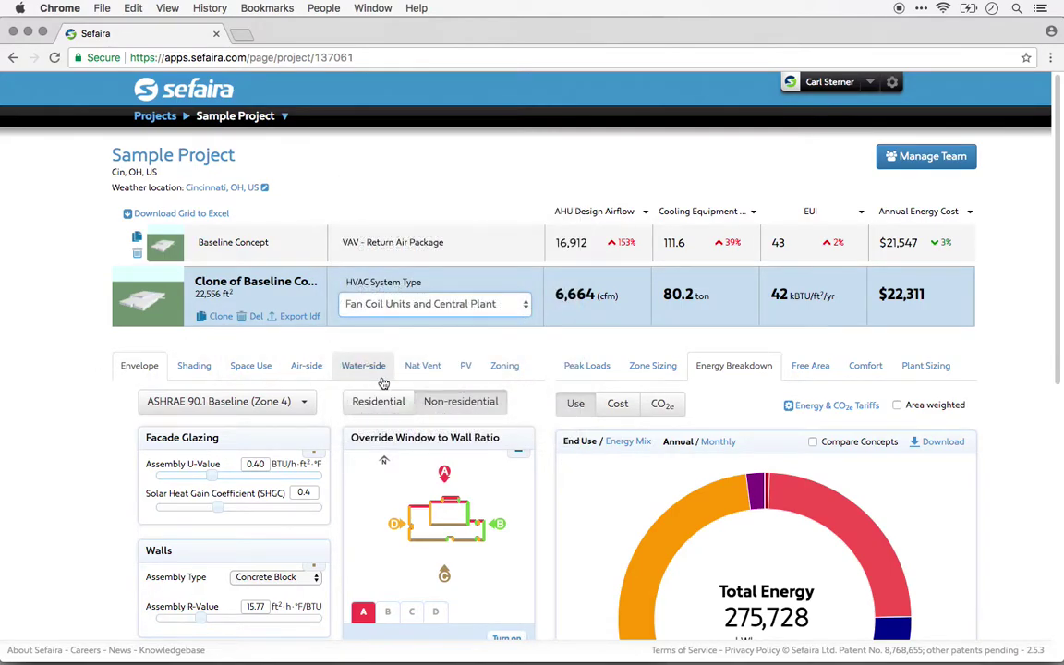
click(308, 371)
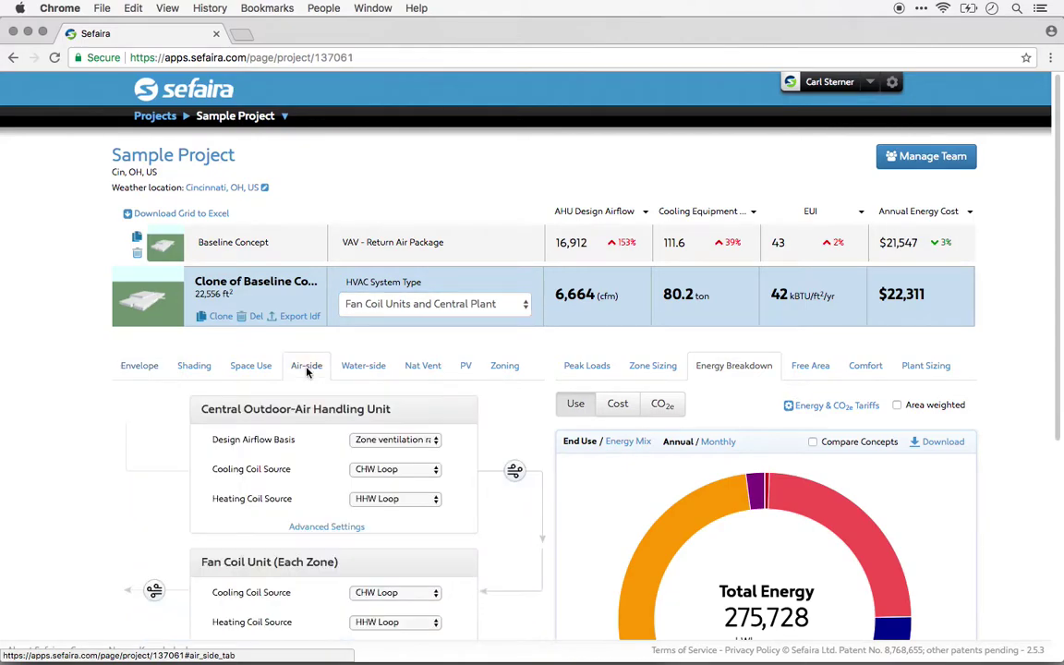
click(361, 368)
scroll(357, 351, down, 3)
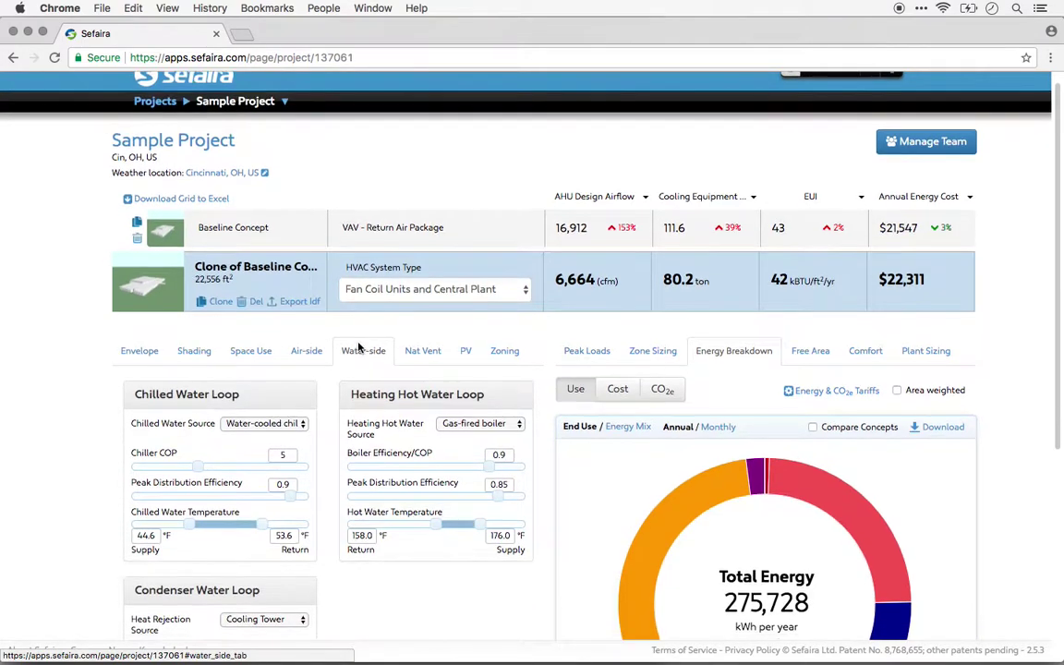
click(308, 285)
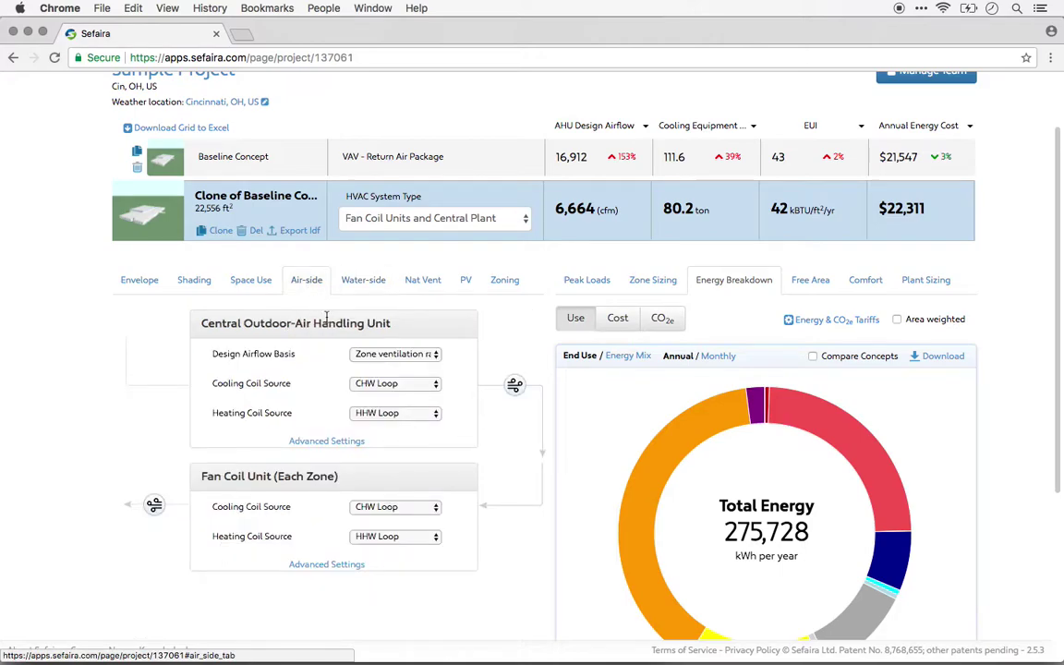
In the Air-side advanced settings, change Heat Recovery Sensible Efficiency from 0.5 to 0.8
click(322, 442)
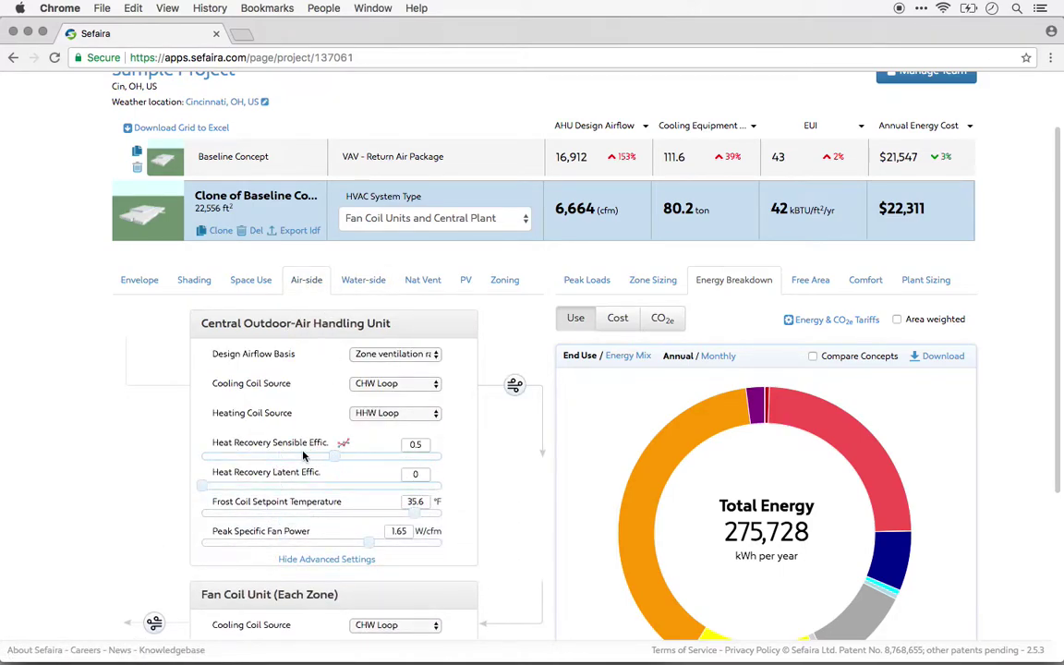
double_click(417, 444)
text(0.8)
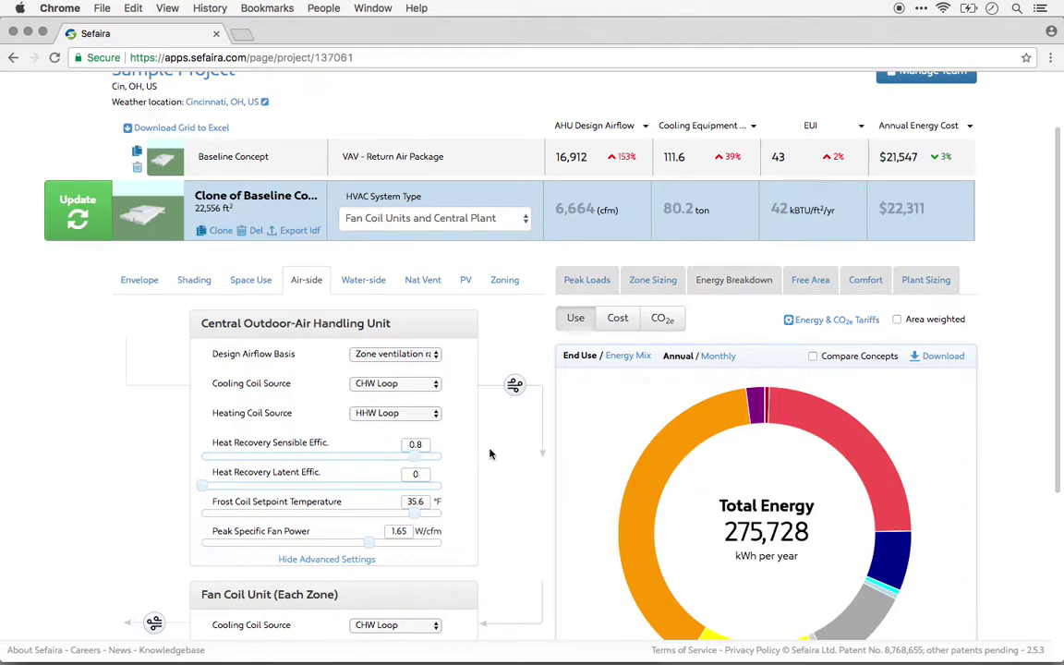
scroll(491, 453, up, 3)
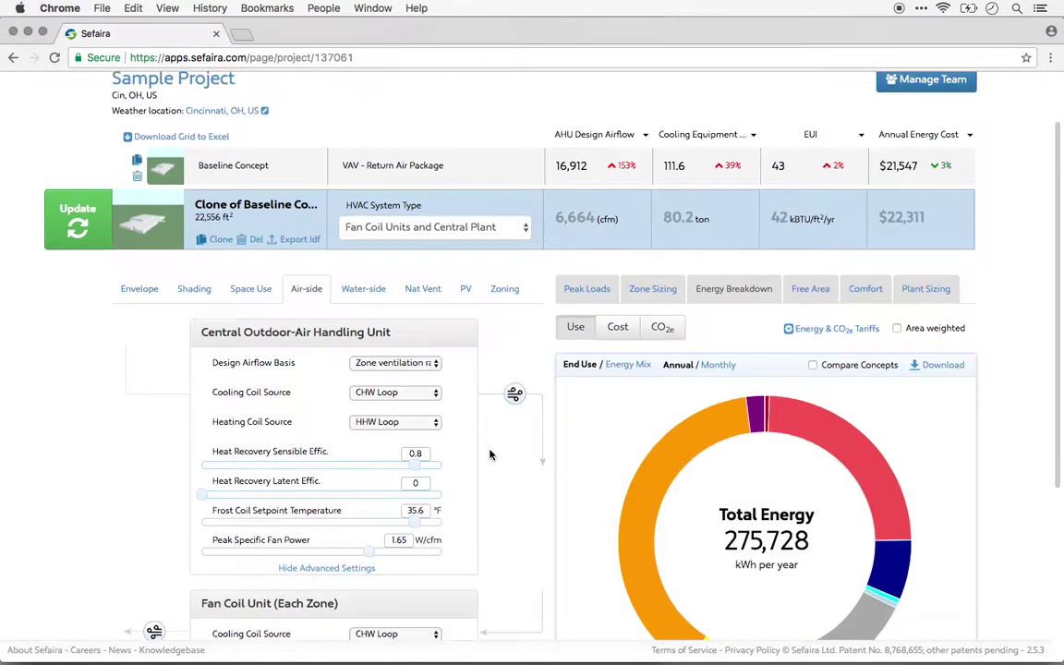